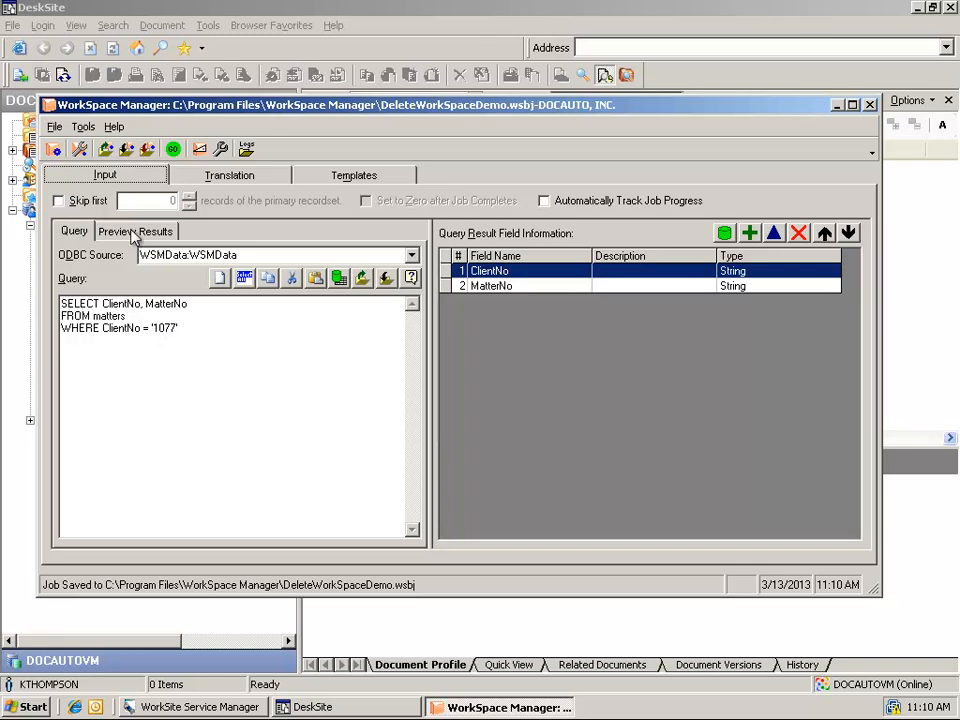
- Check the job's WorkSite login and database settings, then open the deleteWorkSpace template's properties
{"action": "left_click", "coordinate": [80, 150]}
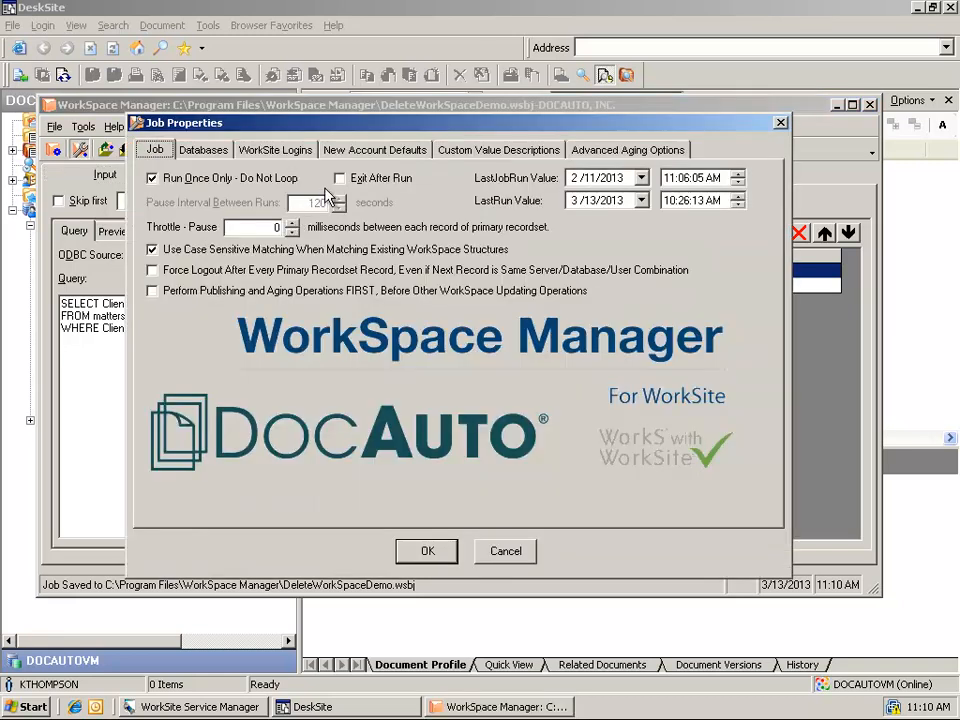
{"action": "left_click", "coordinate": [309, 152]}
{"action": "left_click", "coordinate": [203, 150]}
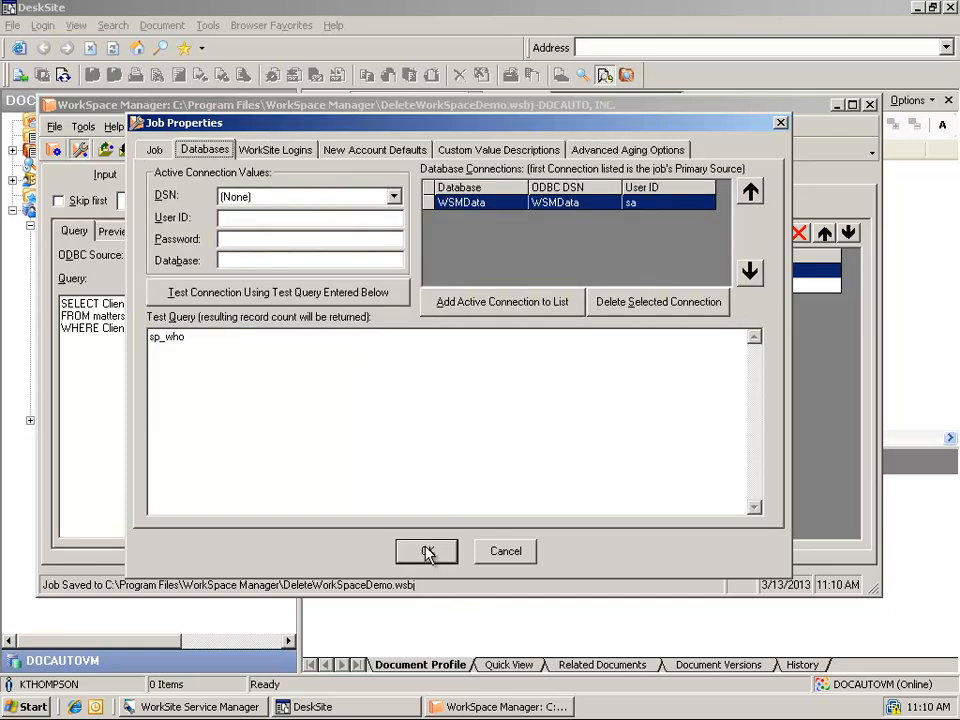
{"action": "left_click", "coordinate": [428, 553]}
{"action": "left_click", "coordinate": [335, 177]}
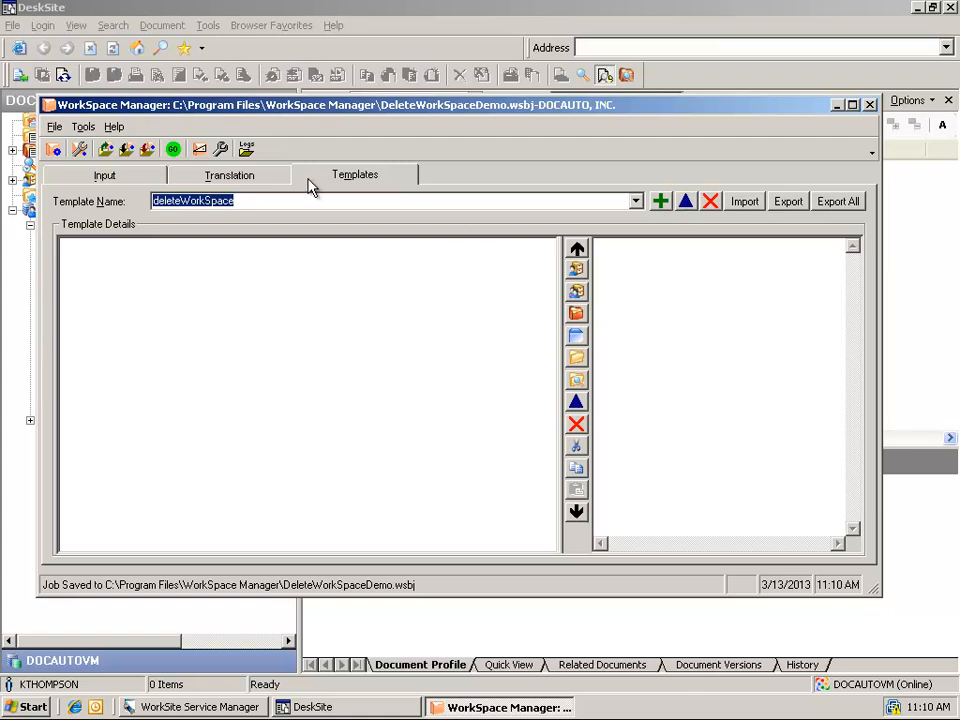
{"action": "left_click", "coordinate": [686, 203]}
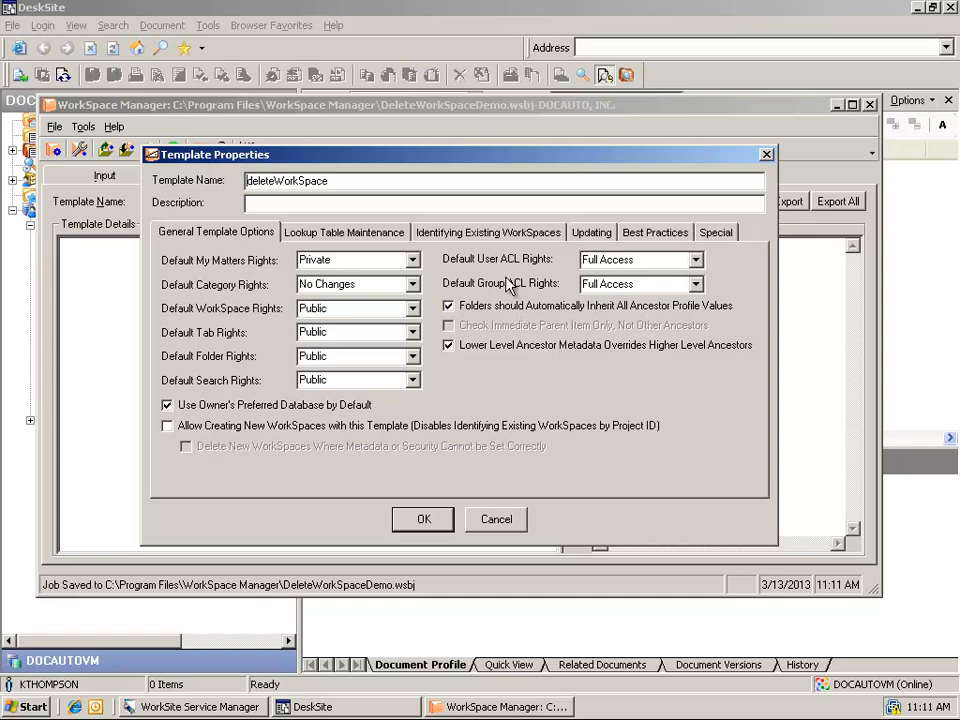
- Check the lookup table, Client/Matter identification and allowed update changes, then accept with OK
{"action": "left_click", "coordinate": [401, 233]}
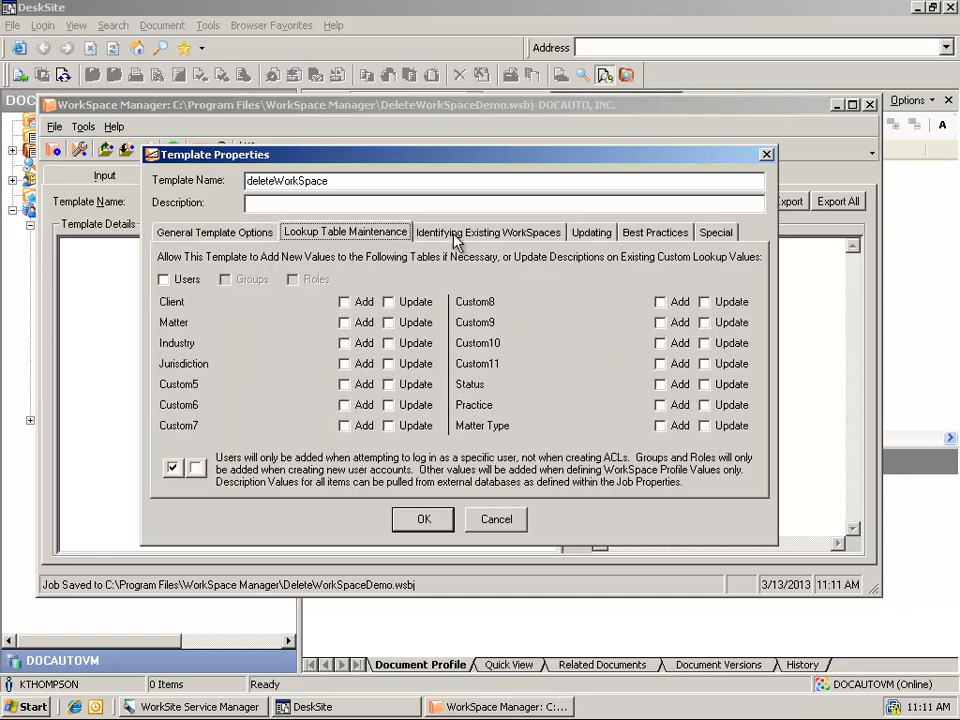
{"action": "left_click", "coordinate": [454, 235]}
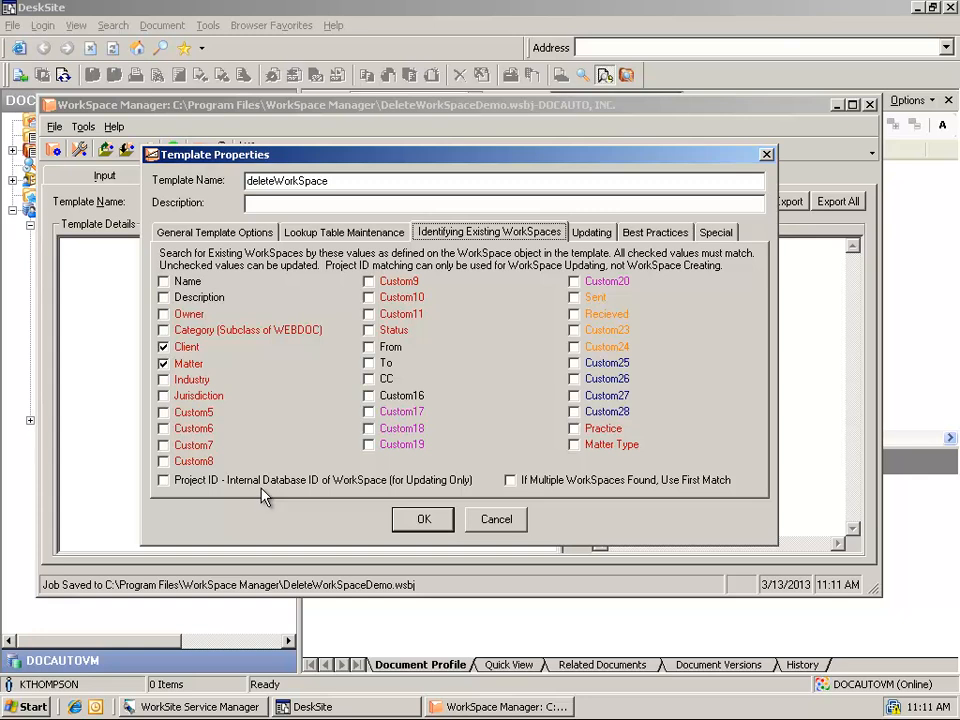
{"action": "left_click", "coordinate": [605, 237]}
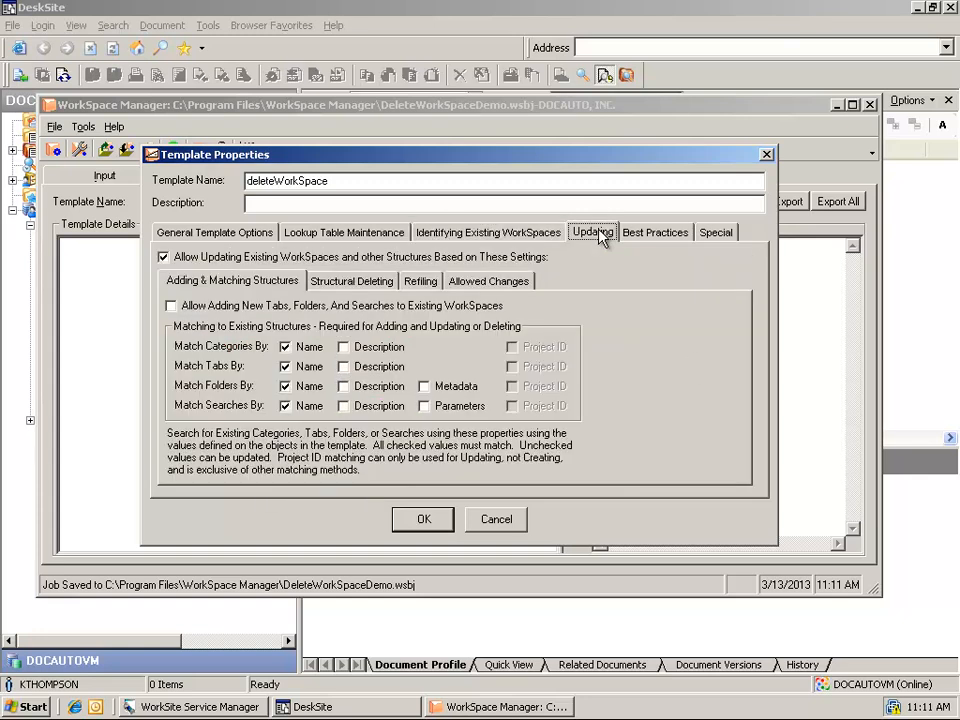
{"action": "left_click", "coordinate": [482, 283]}
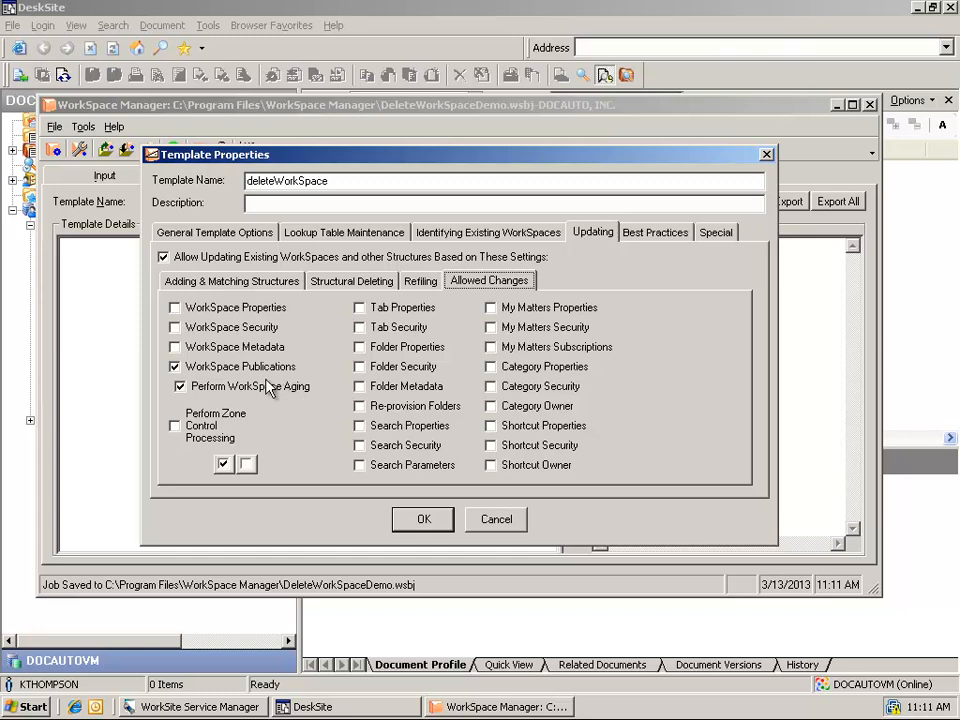
{"action": "left_click", "coordinate": [426, 520]}
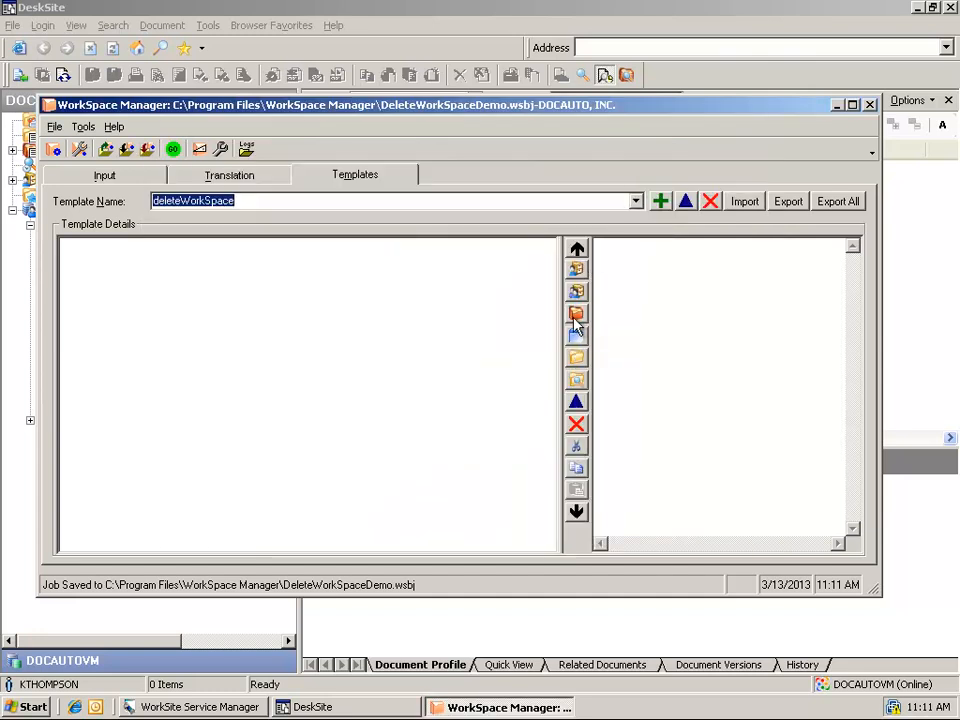
- Add a new workspace to the deleteWorkSpace template, accepting the no-categories prompt
{"action": "left_click", "coordinate": [577, 315]}
{"action": "left_click", "coordinate": [446, 424]}
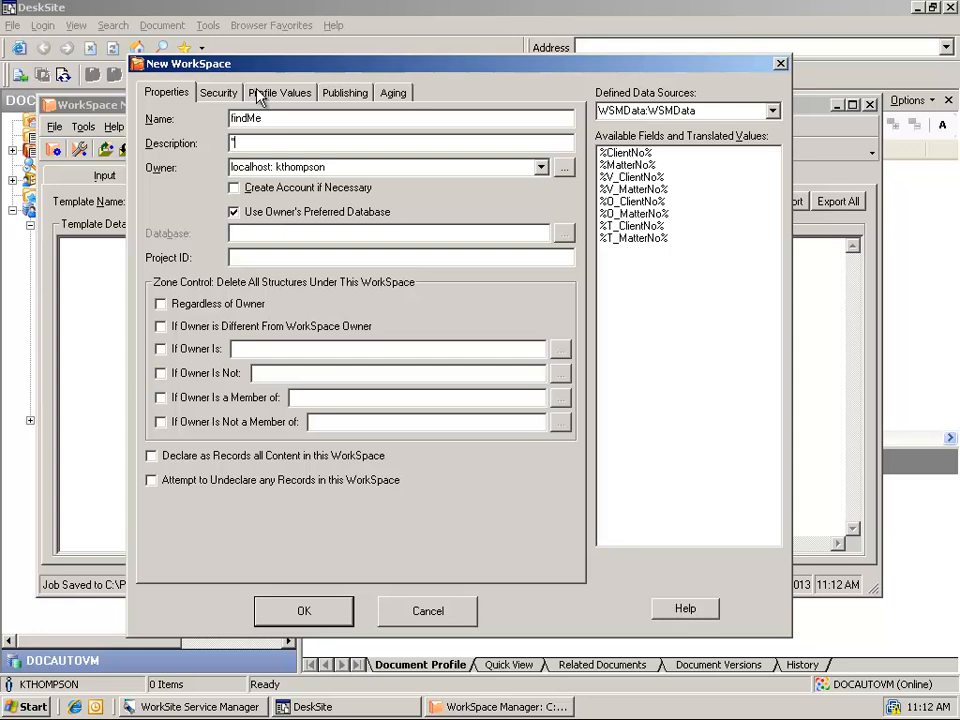
- Map the Client profile value to the %ClientNo% query field
{"action": "left_click", "coordinate": [276, 95]}
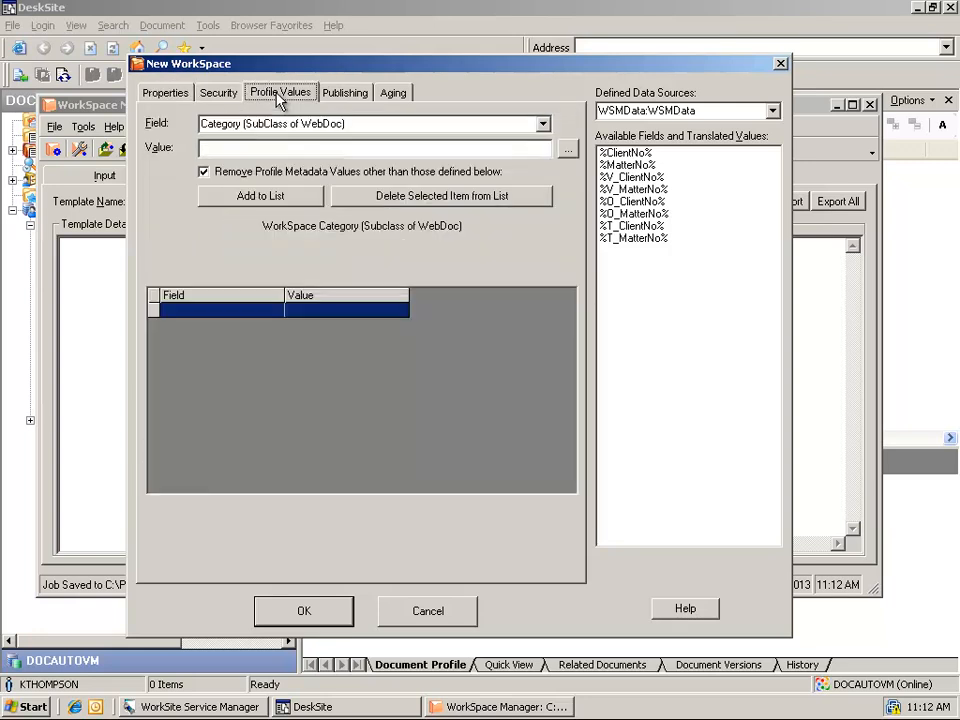
{"action": "left_click", "coordinate": [542, 123]}
{"action": "left_click", "coordinate": [514, 145]}
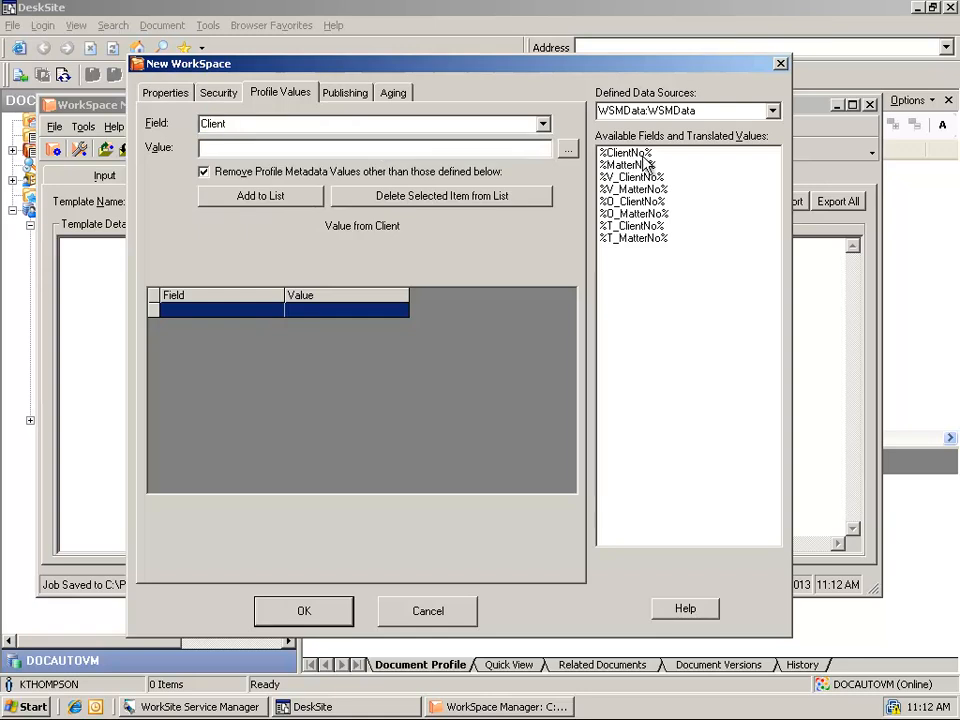
{"action": "double_click", "coordinate": [625, 153]}
{"action": "left_click", "coordinate": [250, 196]}
- Map the Matter profile value to %MatterNo% without removing other metadata values
{"action": "left_click", "coordinate": [542, 123]}
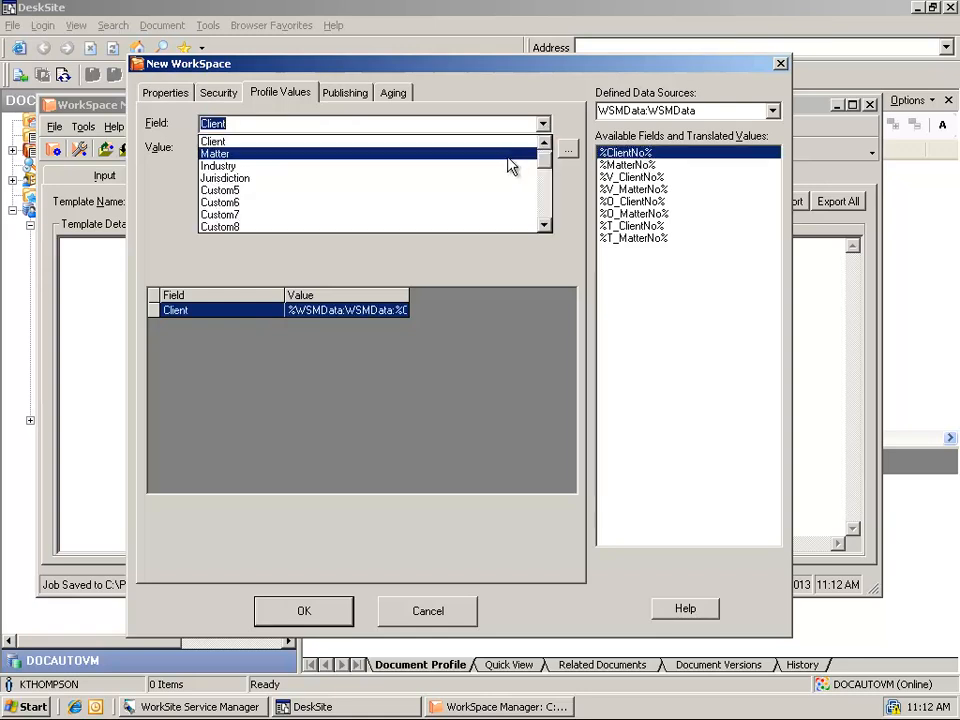
{"action": "left_click", "coordinate": [510, 154]}
{"action": "double_click", "coordinate": [627, 165]}
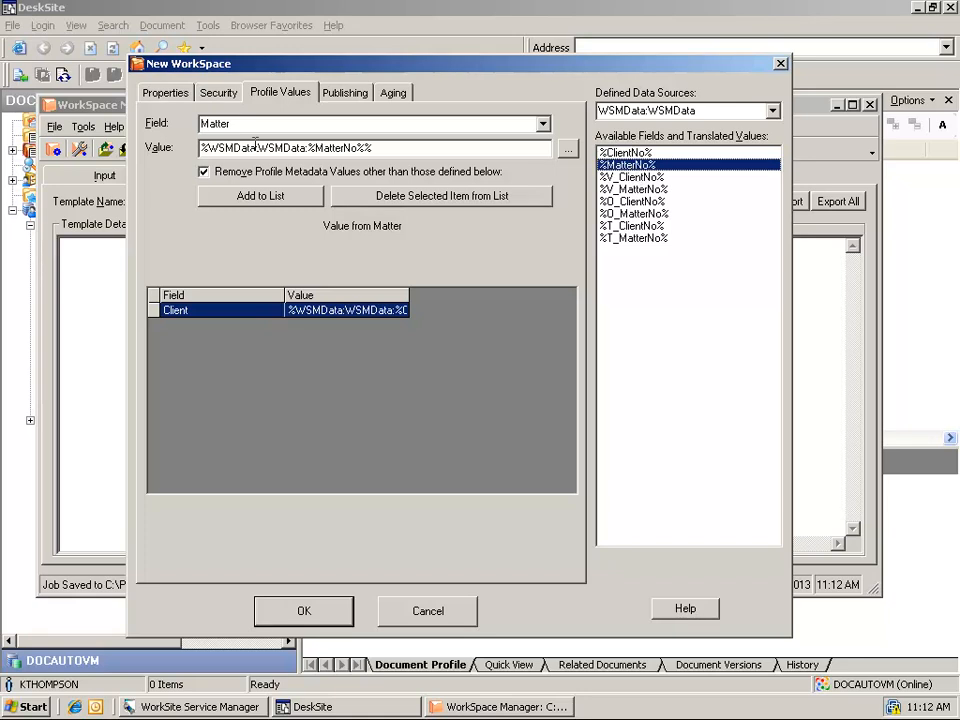
{"action": "left_click", "coordinate": [221, 171]}
{"action": "left_click", "coordinate": [260, 196]}
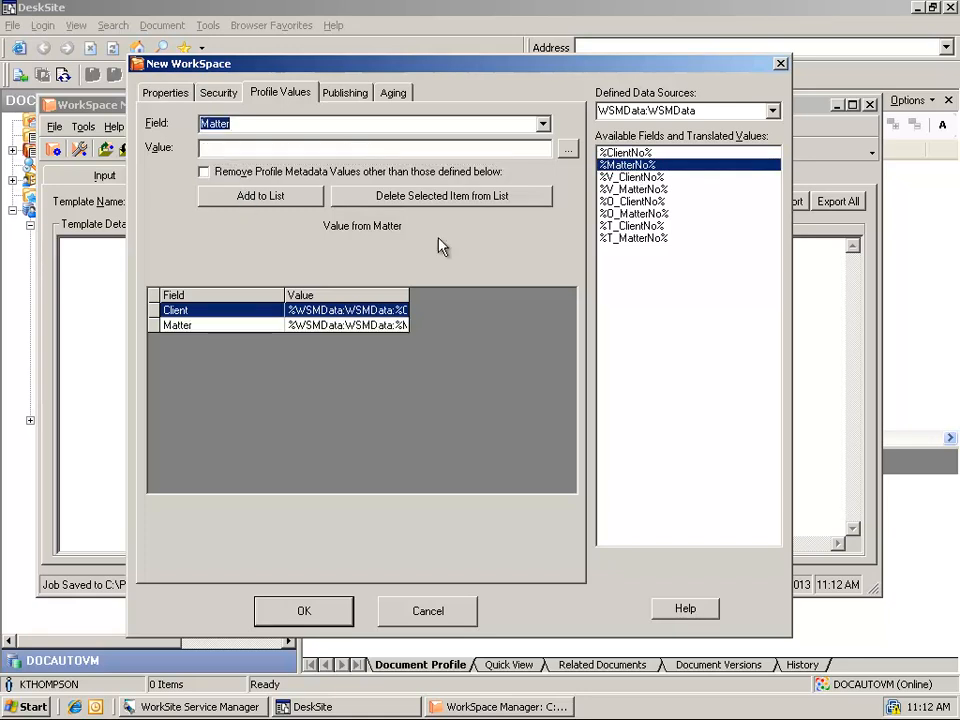
{"action": "left_click", "coordinate": [350, 95]}
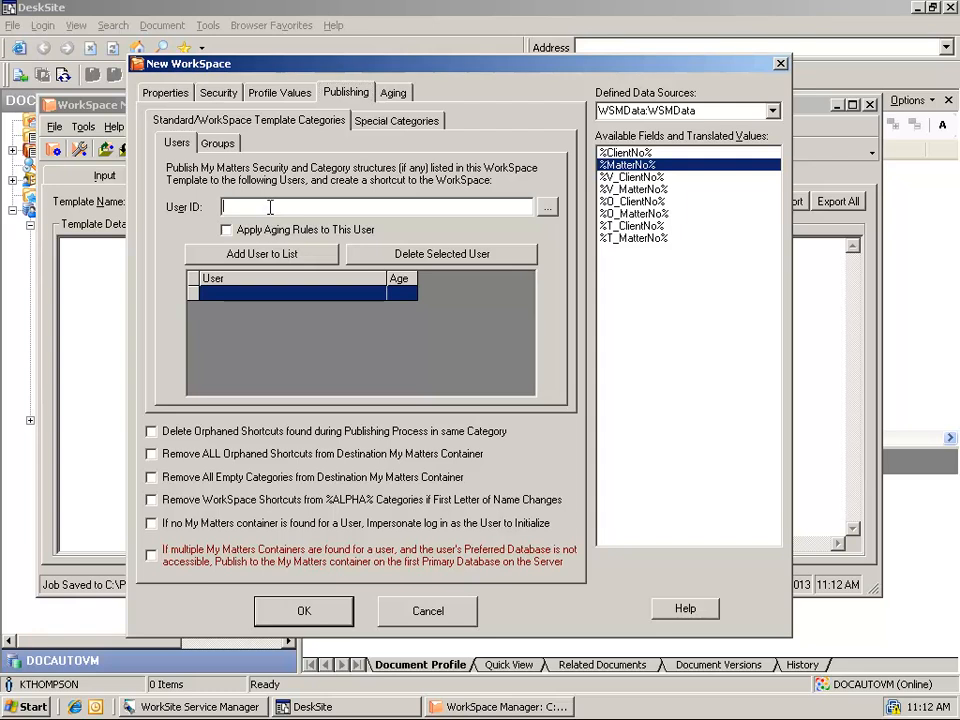
- Find the user by ID and add them to the publishing list with Apply Aging Rules checked
{"action": "left_click", "coordinate": [547, 207]}
{"action": "left_click", "coordinate": [241, 221]}
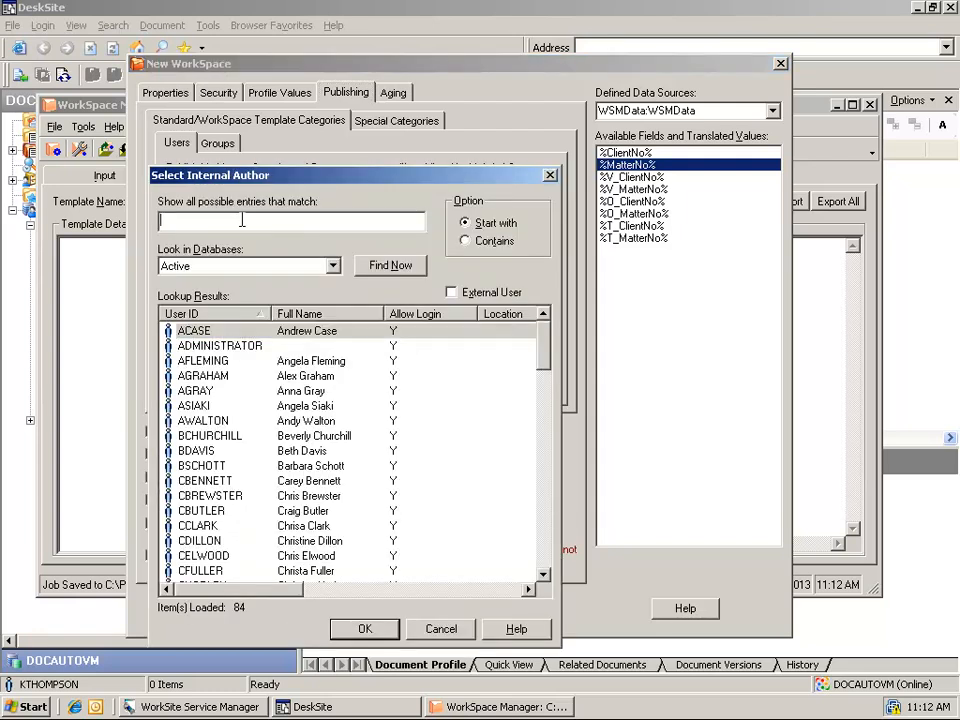
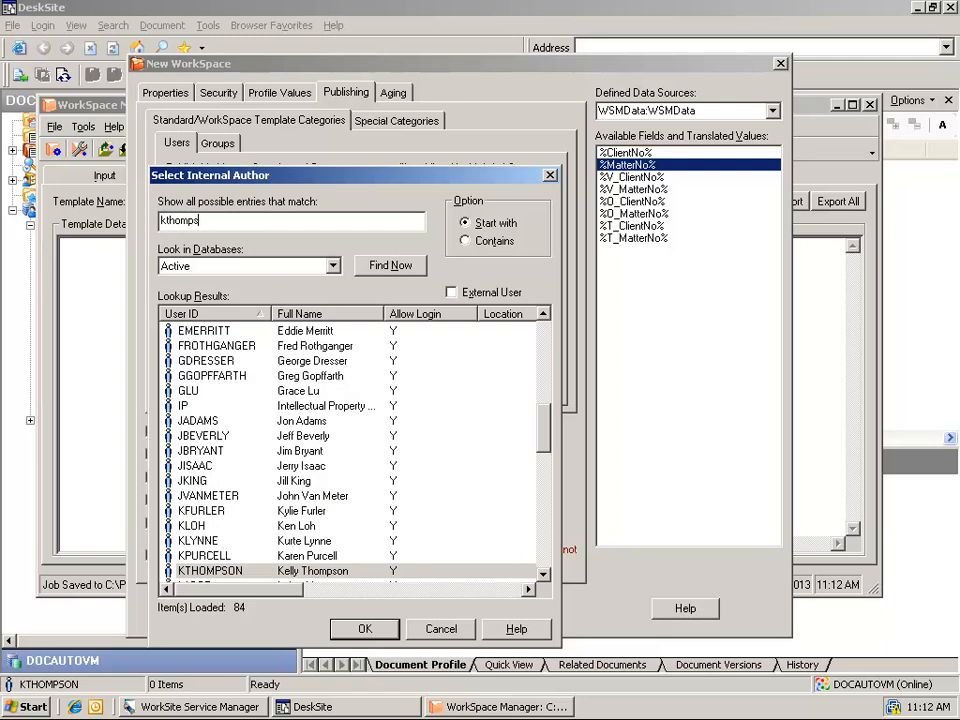
{"action": "left_click", "coordinate": [390, 265]}
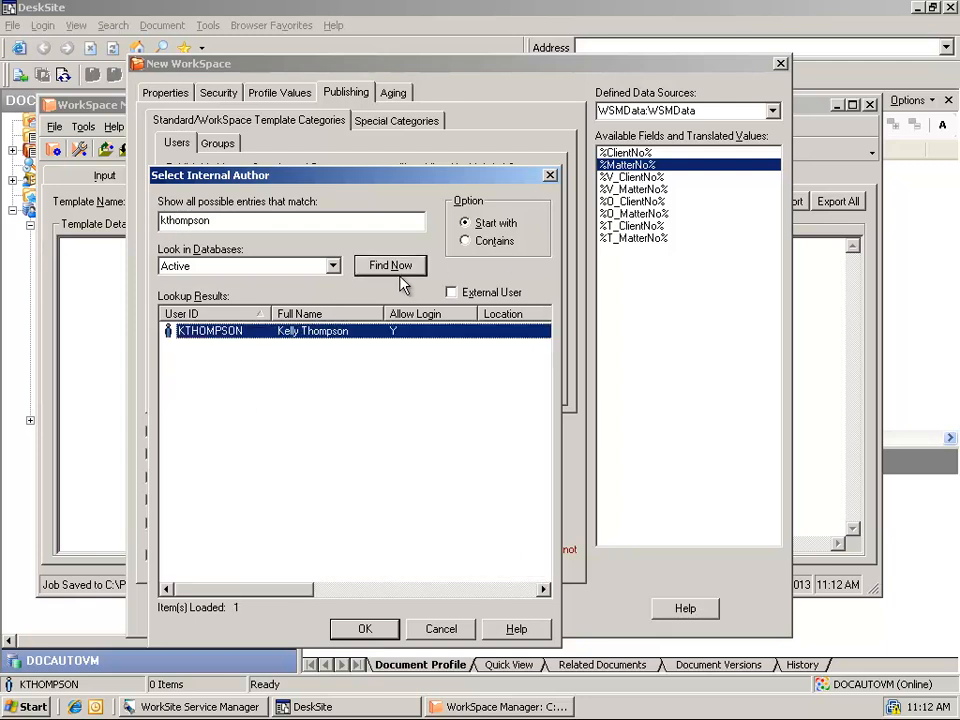
{"action": "double_click", "coordinate": [259, 332]}
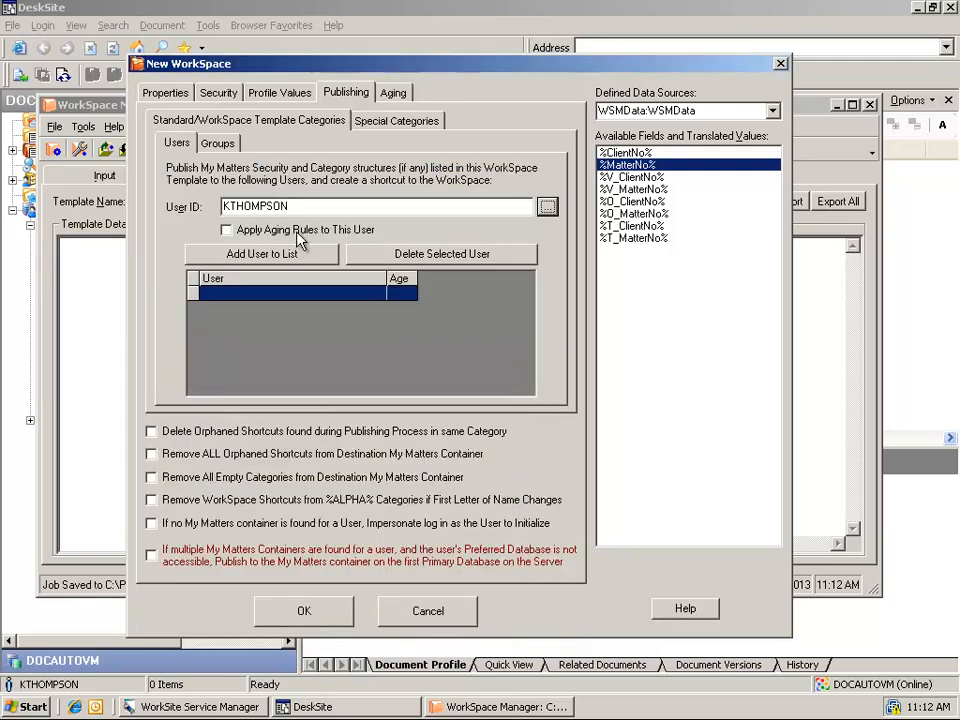
{"action": "left_click", "coordinate": [297, 231]}
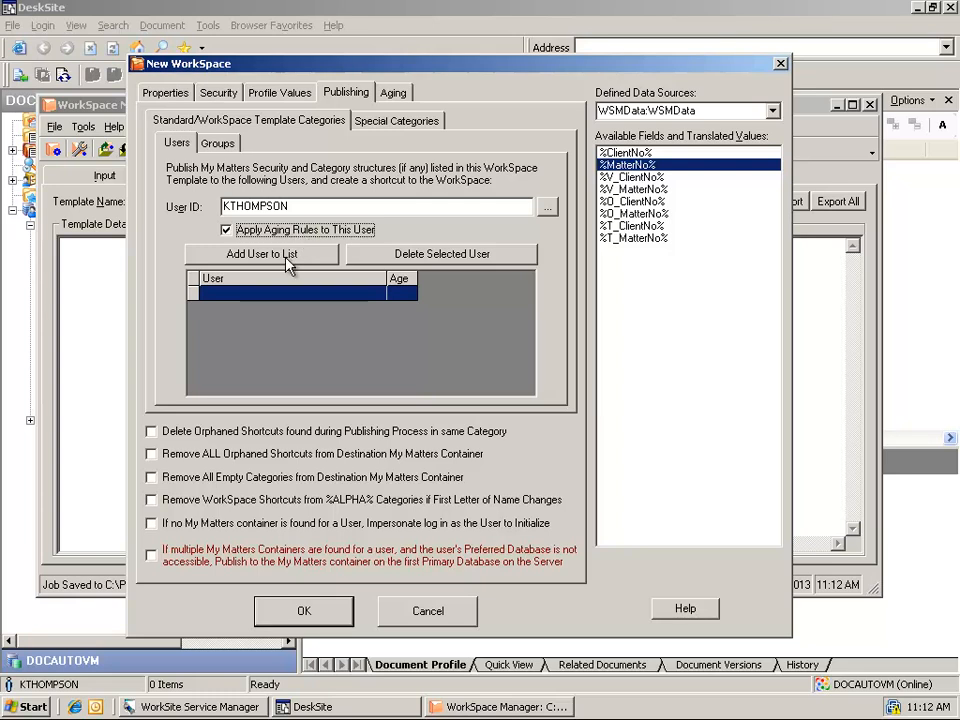
{"action": "left_click", "coordinate": [289, 257]}
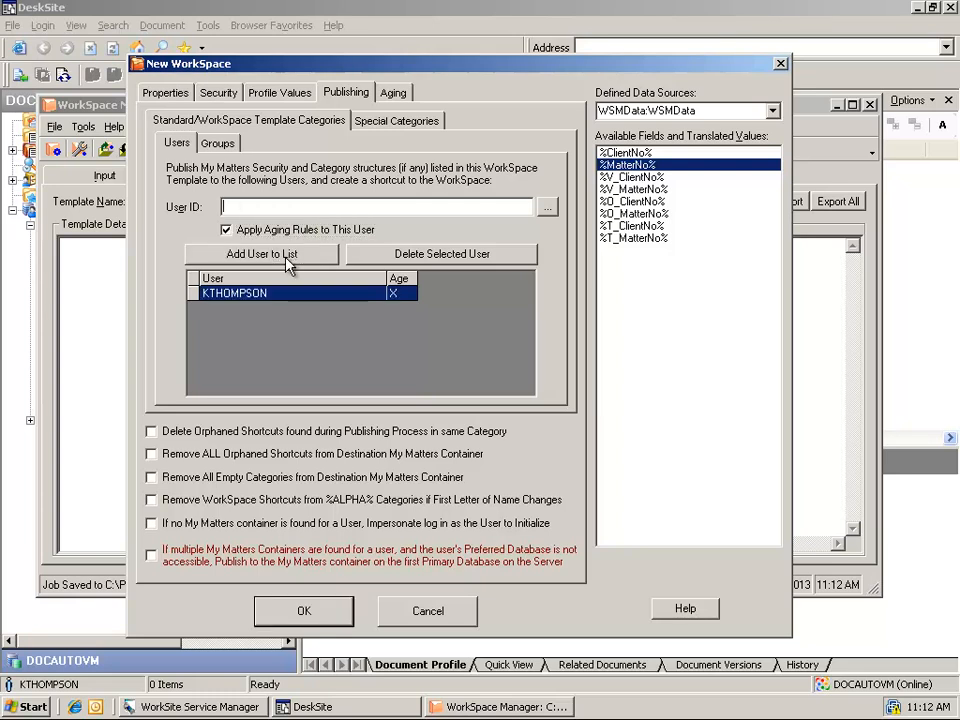
{"action": "left_click", "coordinate": [396, 94]}
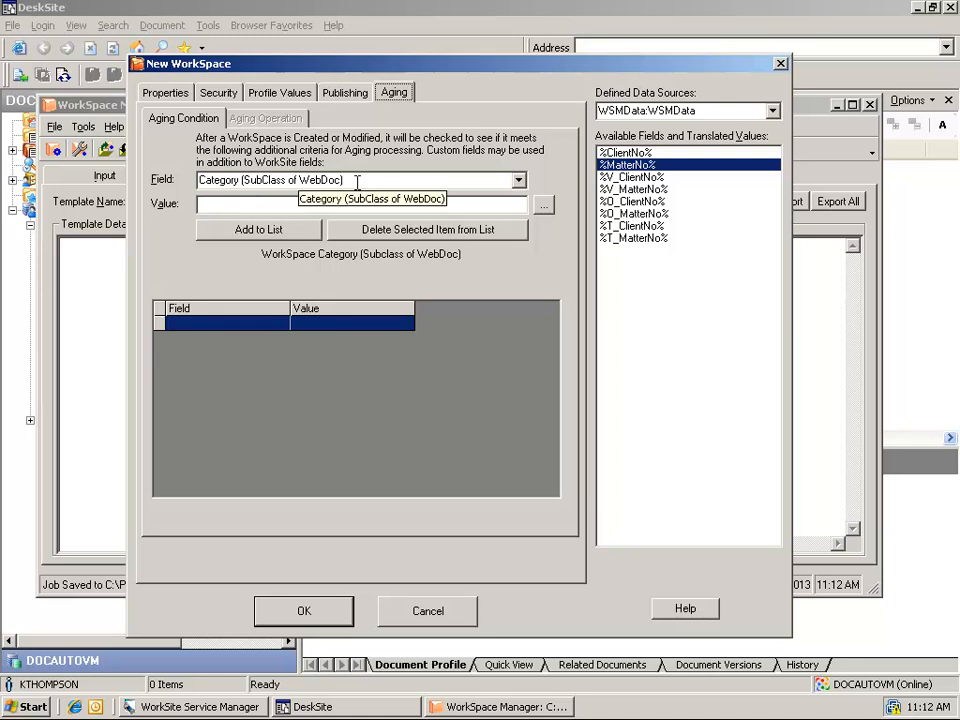
- Add a user-defined aging condition with Field 1 and Value 1
{"action": "left_click", "coordinate": [357, 182]}
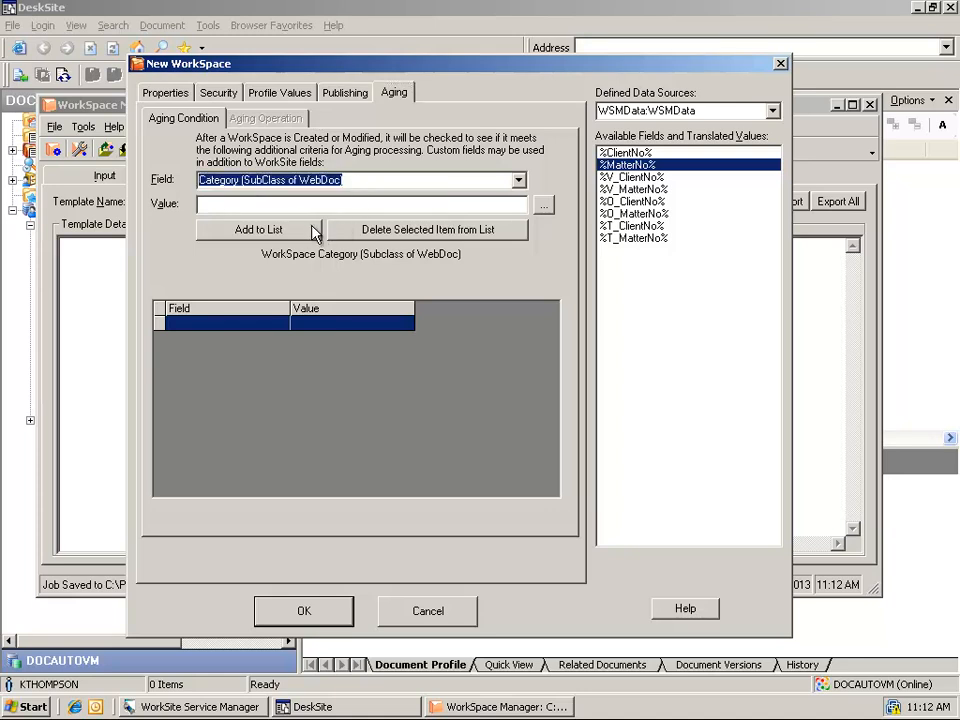
{"action": "type", "text": "1"}
{"action": "left_click", "coordinate": [259, 203]}
{"action": "type", "text": "1"}
{"action": "left_click", "coordinate": [259, 229]}
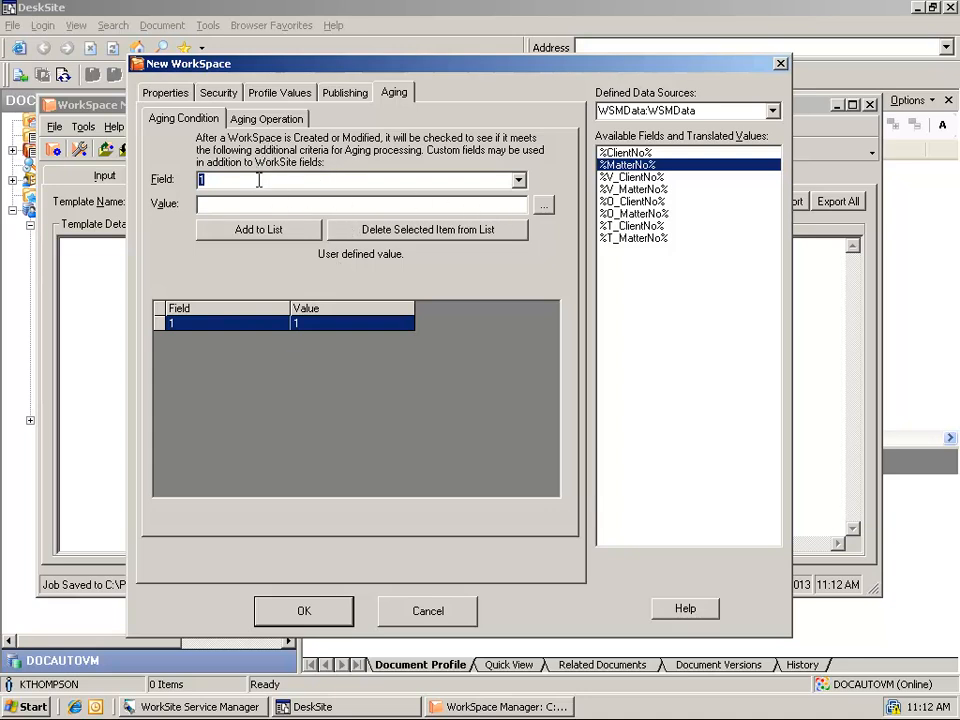
{"action": "left_click", "coordinate": [272, 124]}
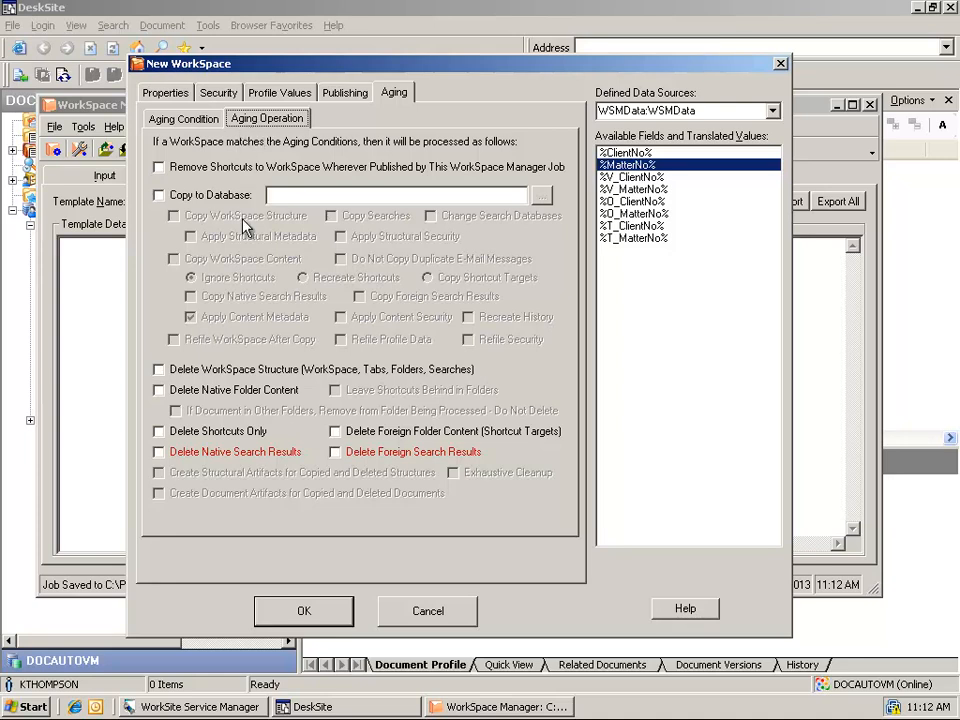
- Set aging to delete the workspace structure and native folder content, acknowledging the warning
{"action": "left_click", "coordinate": [208, 372]}
{"action": "left_click", "coordinate": [225, 390]}
{"action": "left_click", "coordinate": [440, 419]}
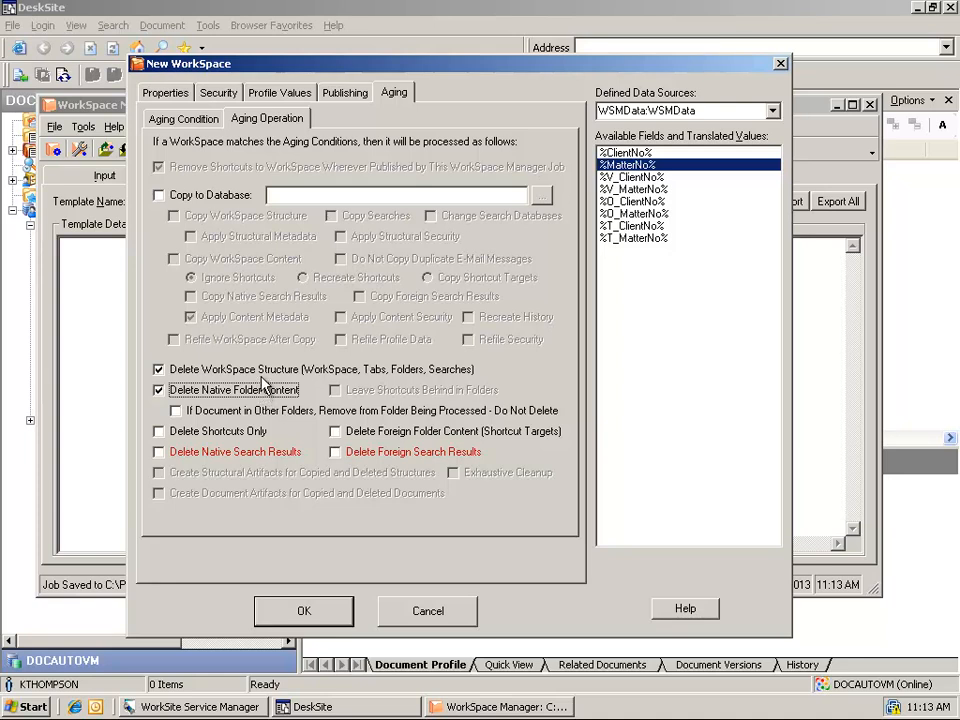
- Finish the findMe workspace, accepting the unique-identifier, no-copy and multiple-folder warnings
{"action": "left_click", "coordinate": [330, 618]}
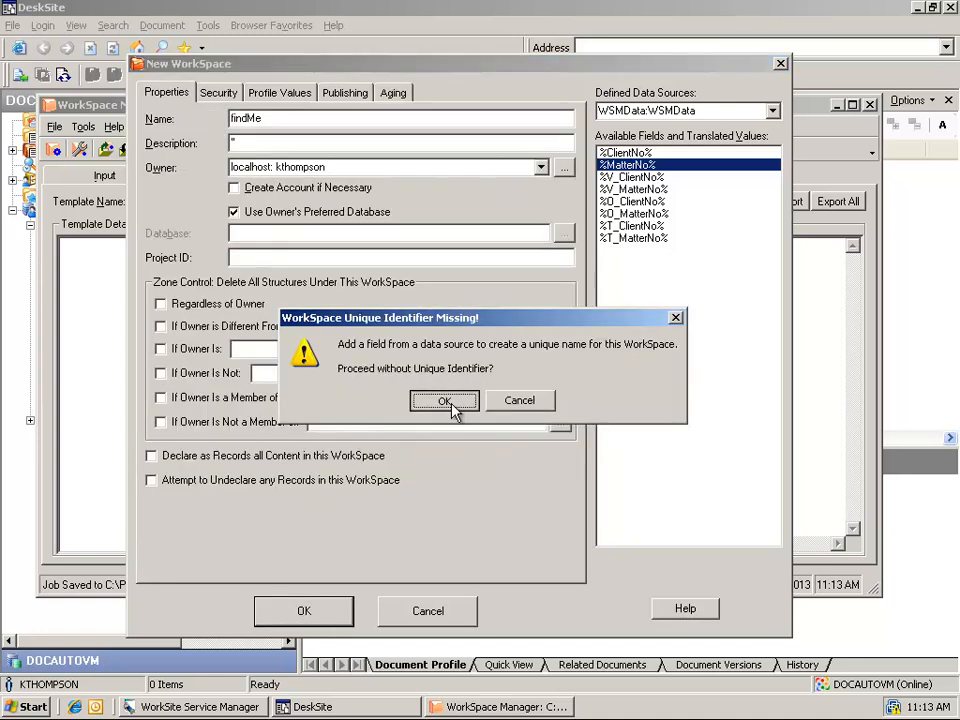
{"action": "left_click", "coordinate": [449, 402]}
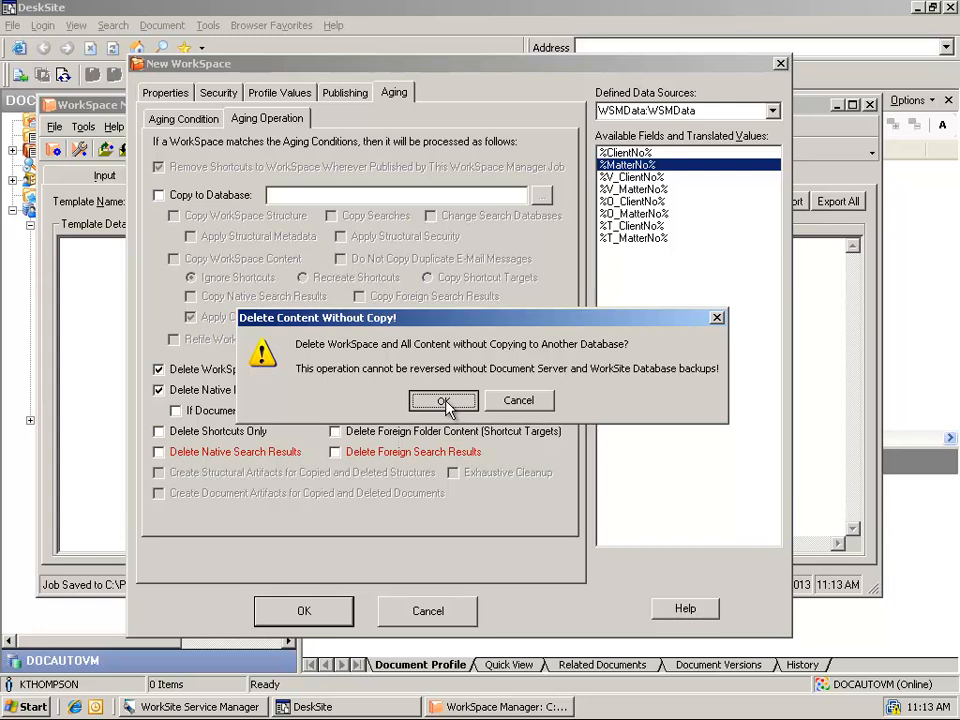
{"action": "left_click", "coordinate": [444, 401]}
{"action": "left_click", "coordinate": [444, 413]}
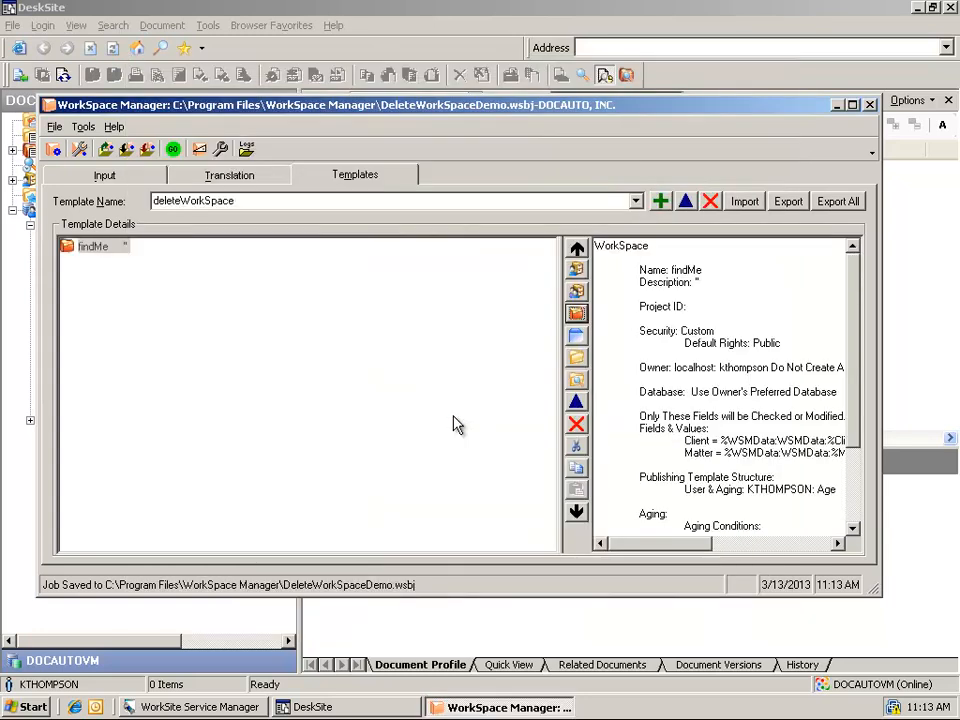
- Save the job and confirm its input query targets client number 1077
{"action": "left_click", "coordinate": [55, 127]}
{"action": "left_click", "coordinate": [69, 218]}
{"action": "left_click", "coordinate": [104, 175]}
{"action": "double_click", "coordinate": [164, 328]}
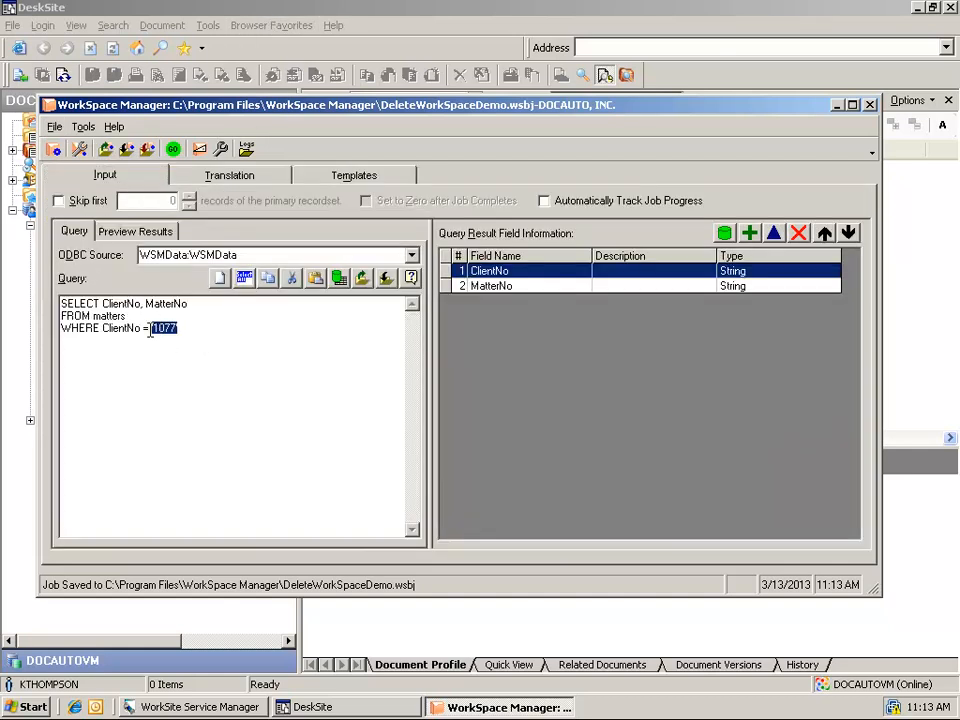
{"action": "left_click", "coordinate": [290, 14]}
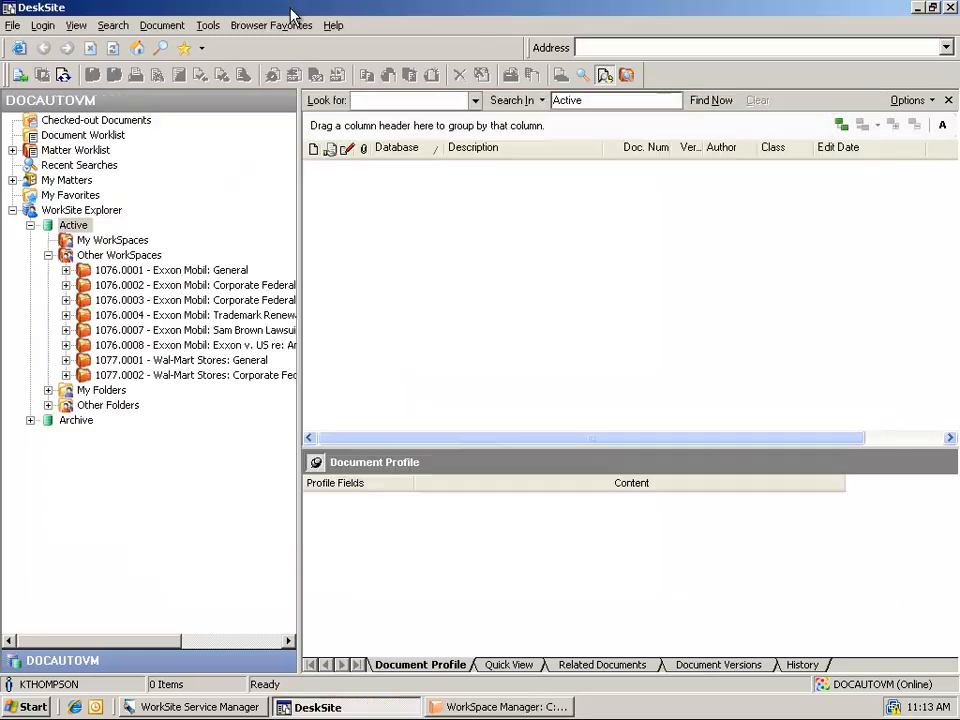
- In DeskSite, expand the 1077.0001 and 1077.0002 workspaces to show their folders
{"action": "left_click", "coordinate": [154, 362]}
{"action": "left_click", "coordinate": [165, 376]}
{"action": "left_click", "coordinate": [533, 707]}
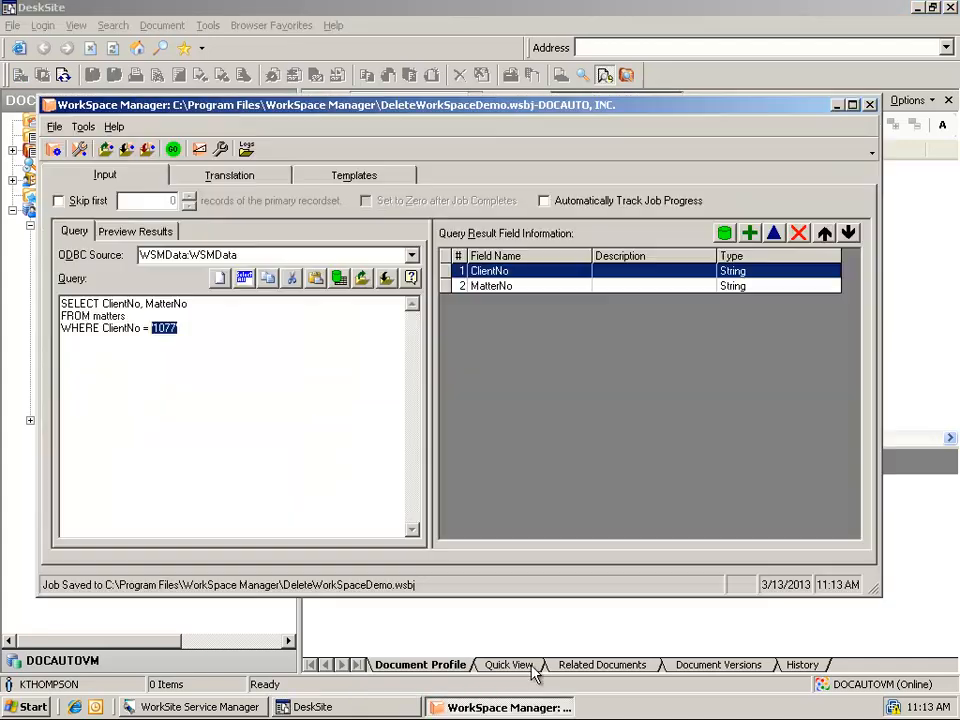
{"action": "left_click", "coordinate": [198, 8]}
{"action": "left_click", "coordinate": [67, 360]}
{"action": "left_click", "coordinate": [66, 435]}
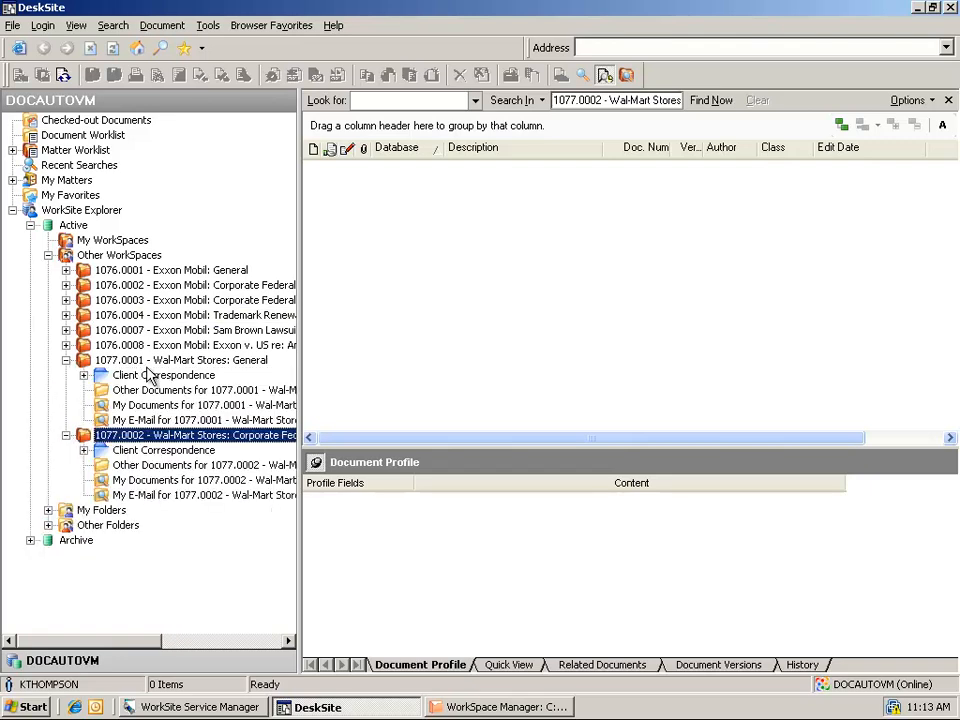
- Run the DeleteWorkSpaceDemo job in WorkSpace Manager with the Go button
{"action": "left_click", "coordinate": [508, 707]}
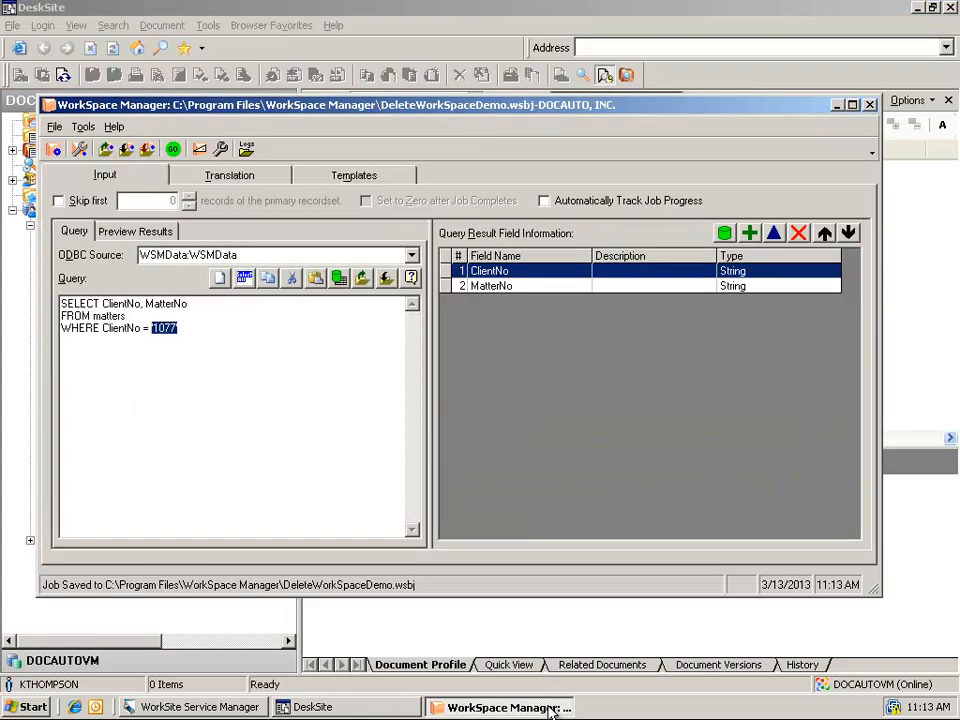
{"action": "left_click", "coordinate": [218, 347]}
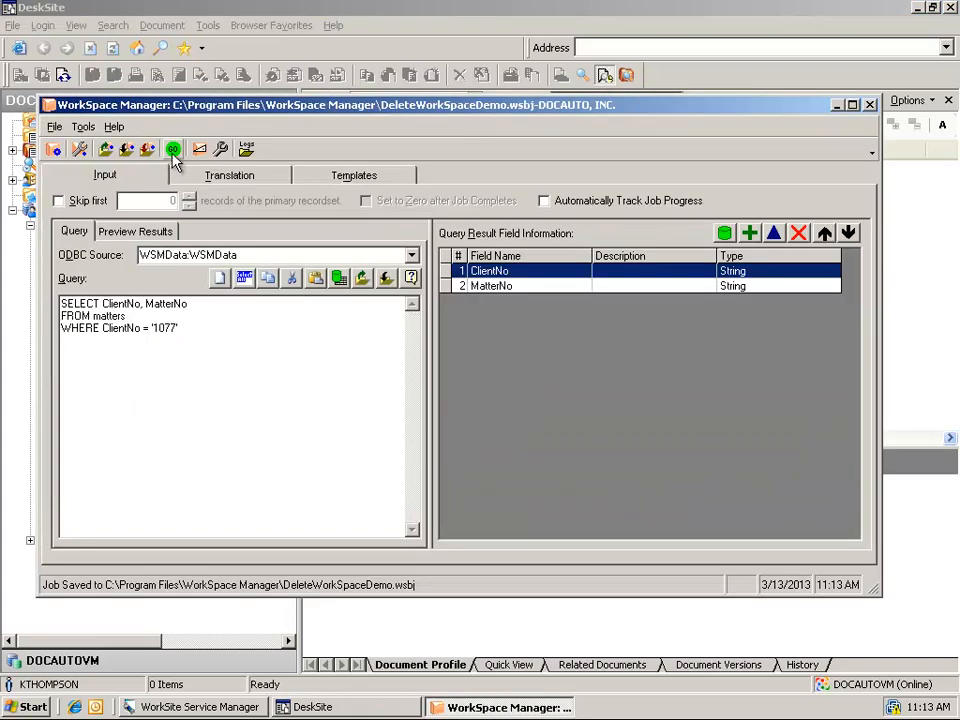
{"action": "left_click", "coordinate": [173, 149]}
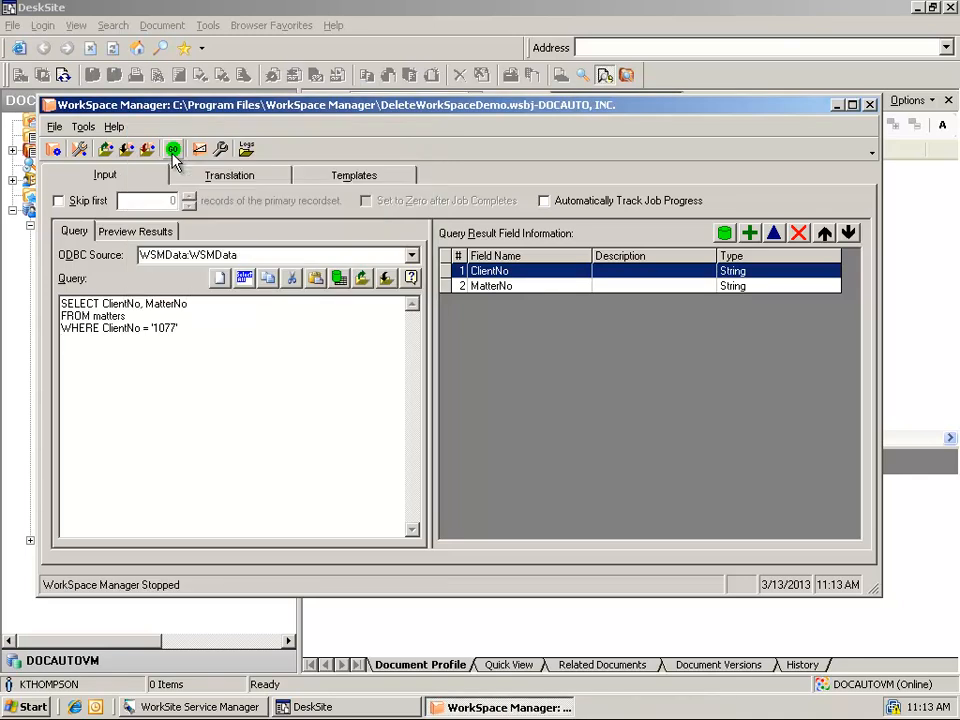
{"action": "left_click", "coordinate": [228, 15]}
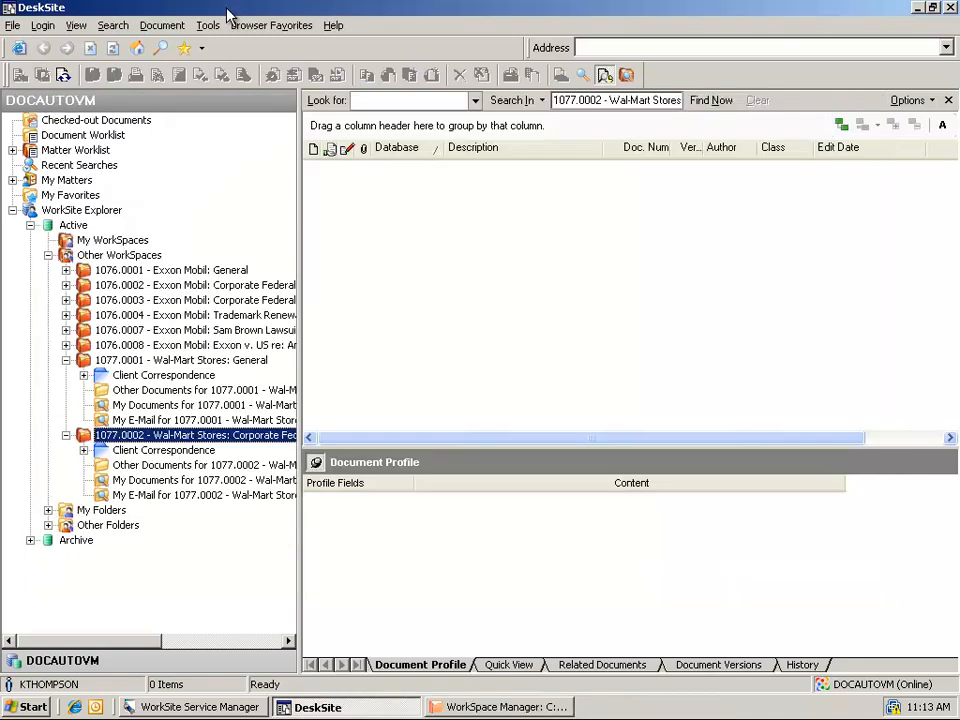
- Refresh Other WorkSpaces in DeskSite so only the 1076 workspaces remain listed
{"action": "left_click", "coordinate": [48, 256]}
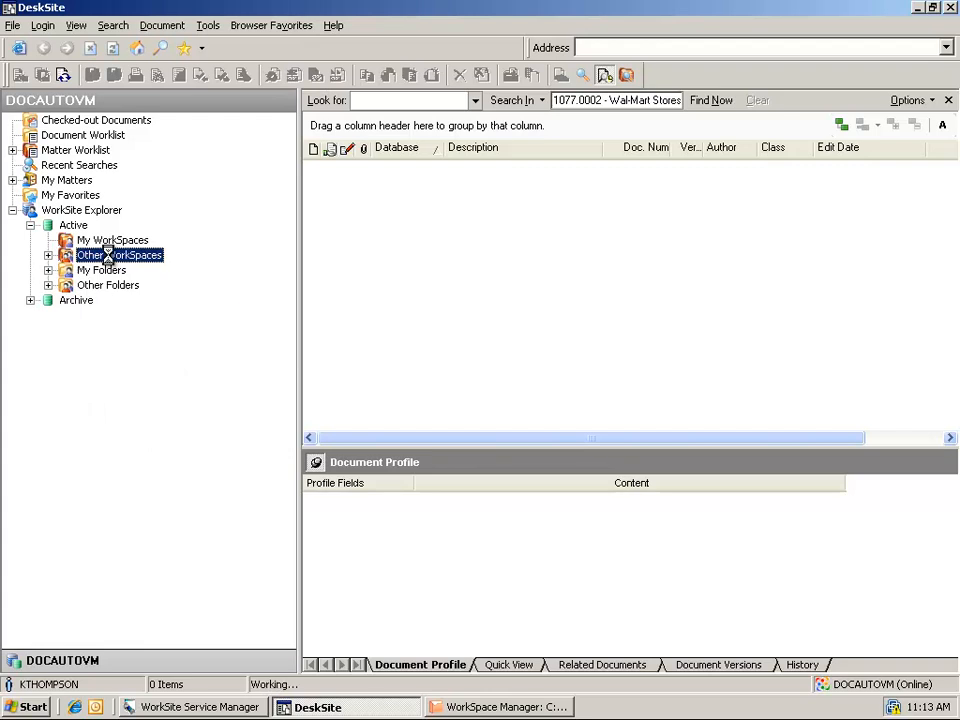
{"action": "right_click", "coordinate": [108, 256]}
{"action": "left_click", "coordinate": [148, 266]}
{"action": "left_click", "coordinate": [48, 255]}
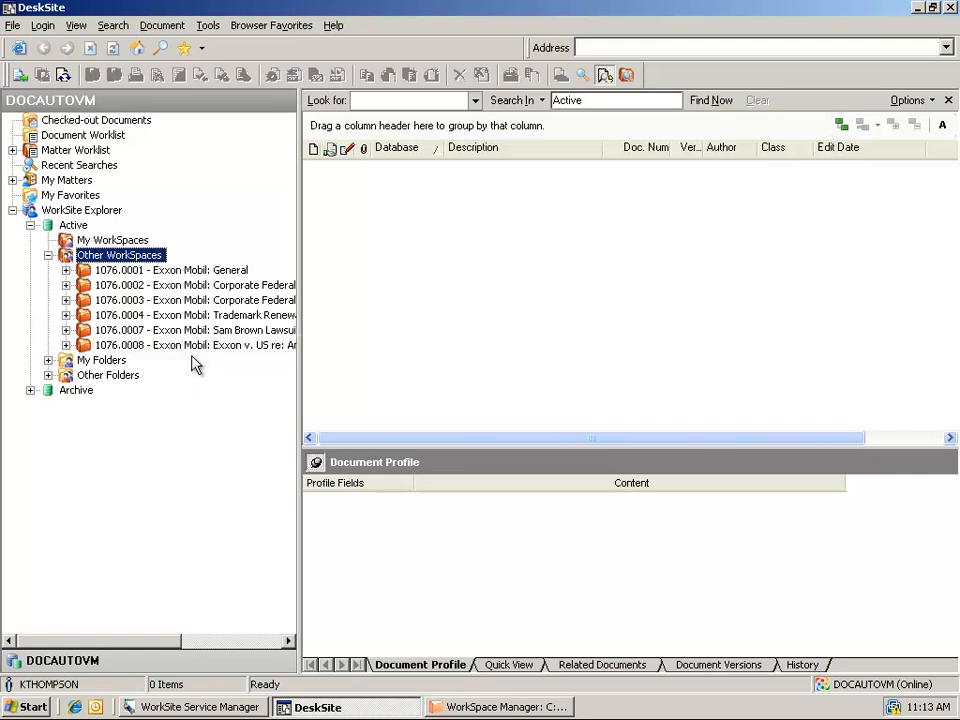
- Open the DeleteWorkSpaceDemo log and highlight the lines recording the 1077 workspace deletion
{"action": "left_click", "coordinate": [500, 708]}
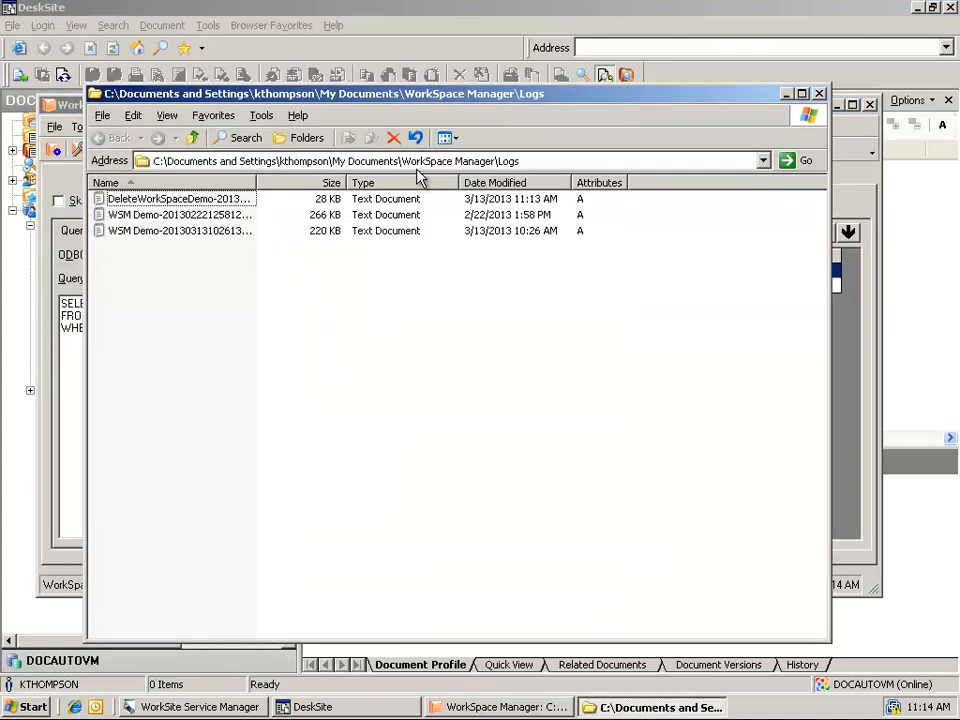
{"action": "double_click", "coordinate": [175, 199]}
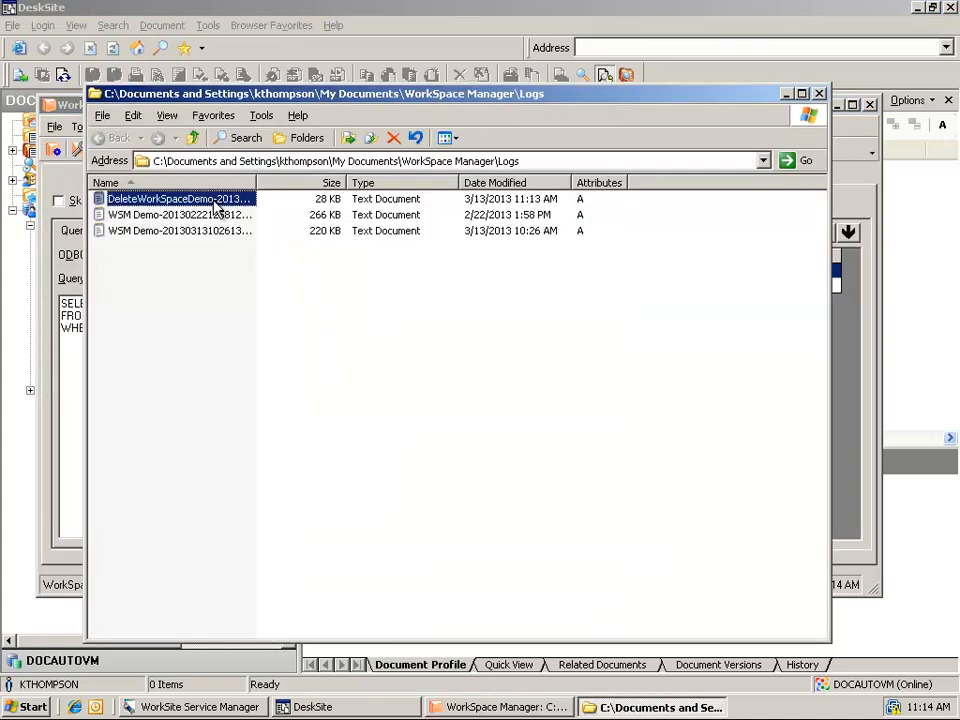
{"action": "left_click_drag", "start_coordinate": [918, 112], "coordinate": [884, 287]}
{"action": "scroll", "coordinate": [452, 320], "scroll_direction": "down", "scroll_amount": 13}
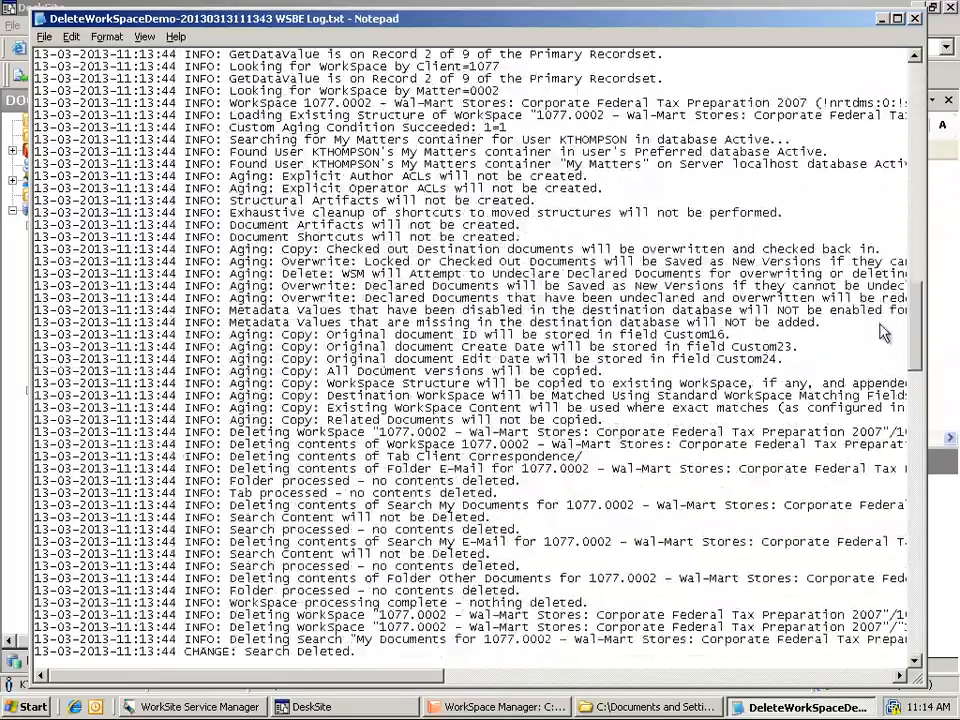
{"action": "left_click_drag", "start_coordinate": [253, 313], "coordinate": [703, 383]}
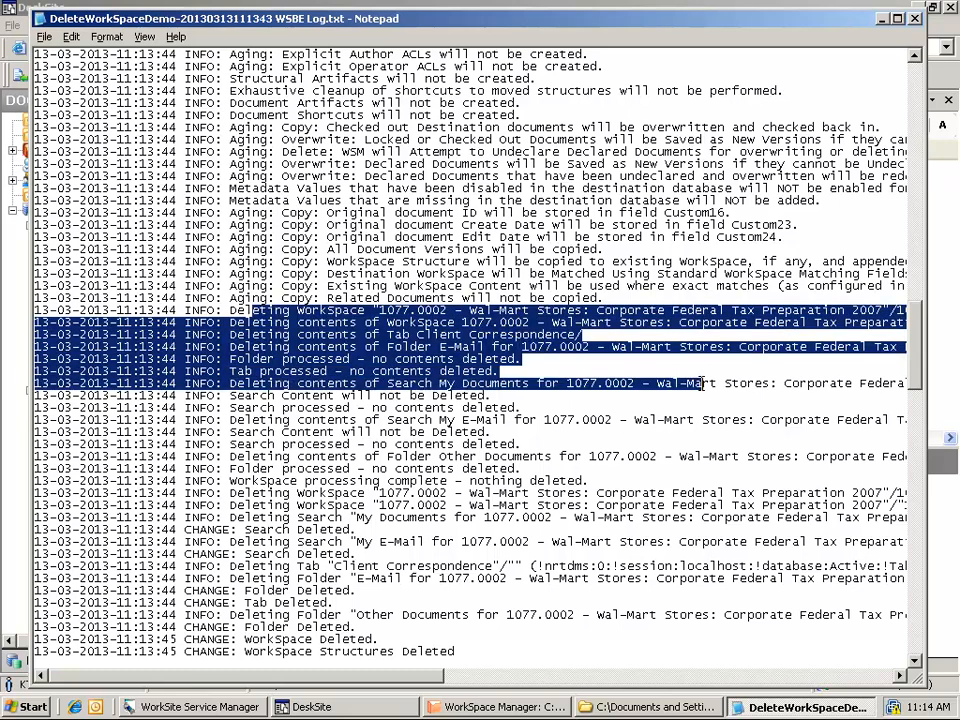